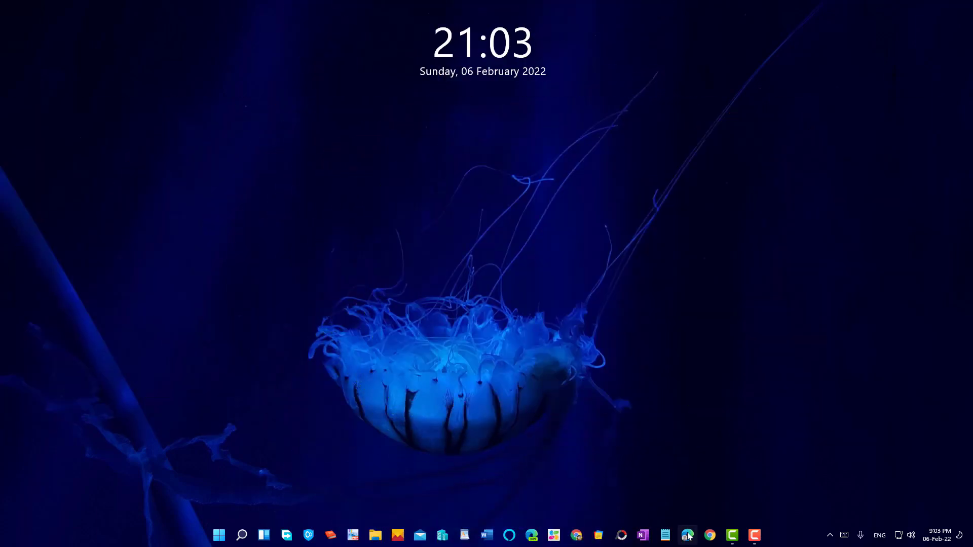
- Download the latest version of Windows Repair Toolbox from windows-repair-toolbox.com
click(687, 536)
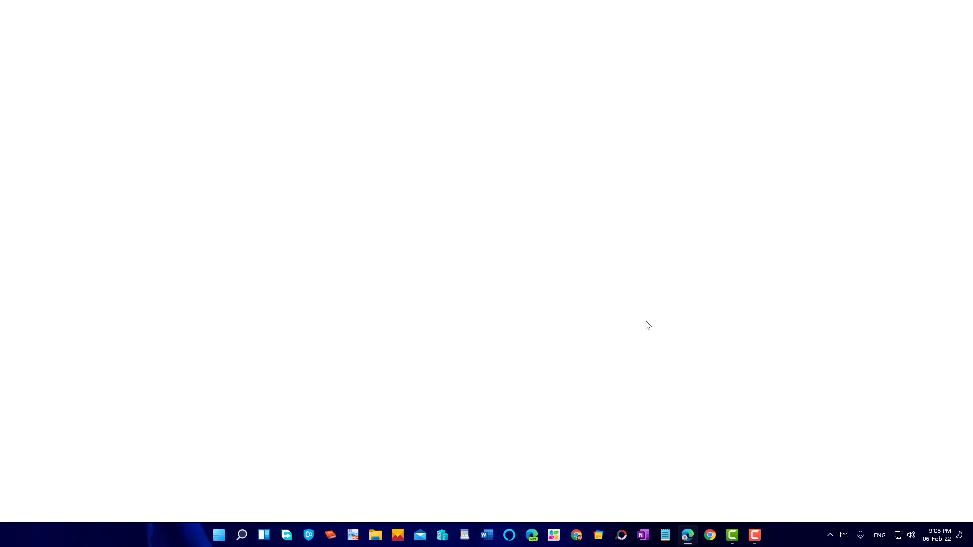
scroll(692, 249, up, 10)
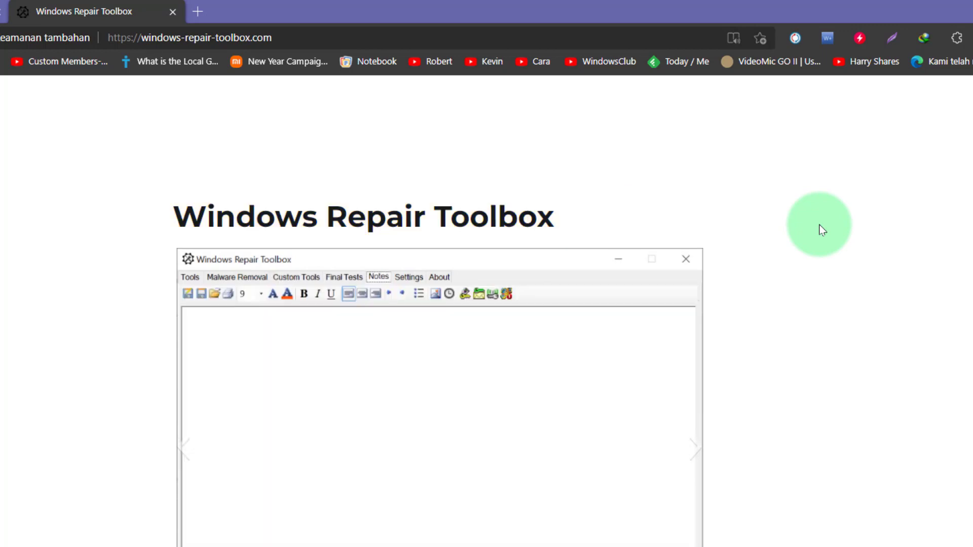
scroll(823, 230, down, 2)
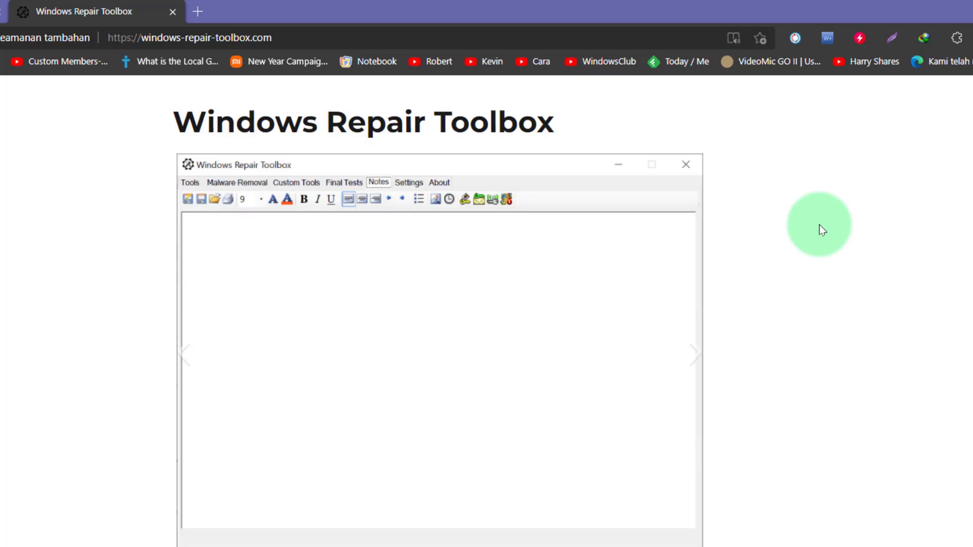
scroll(822, 229, down, 10)
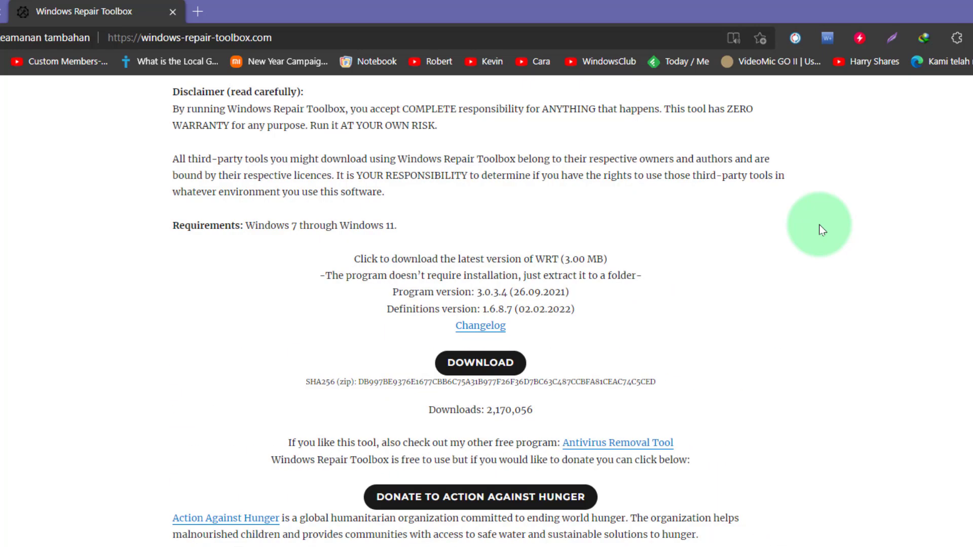
click(497, 365)
click(518, 408)
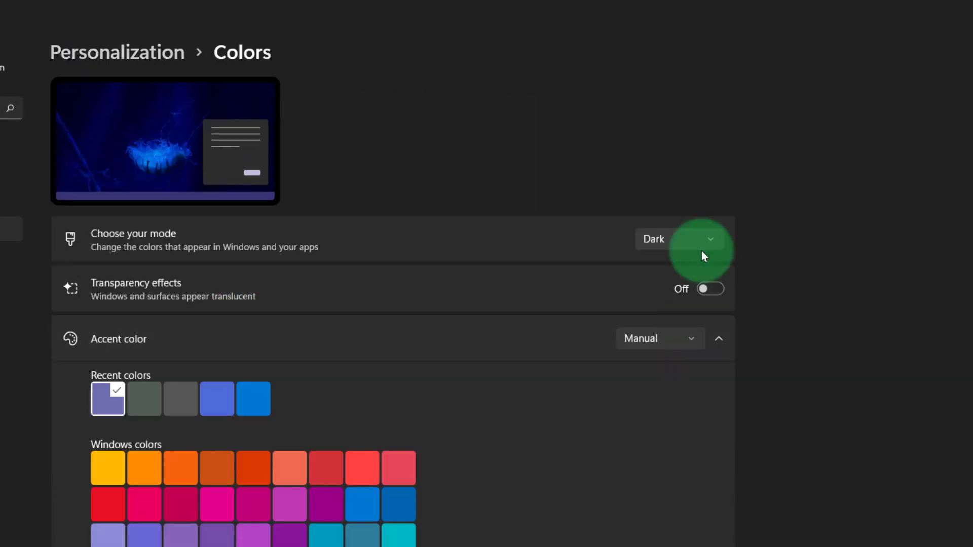
- Change the Windows color mode in the personalization settings so that apps use the light theme
click(701, 250)
click(659, 266)
click(686, 317)
click(654, 286)
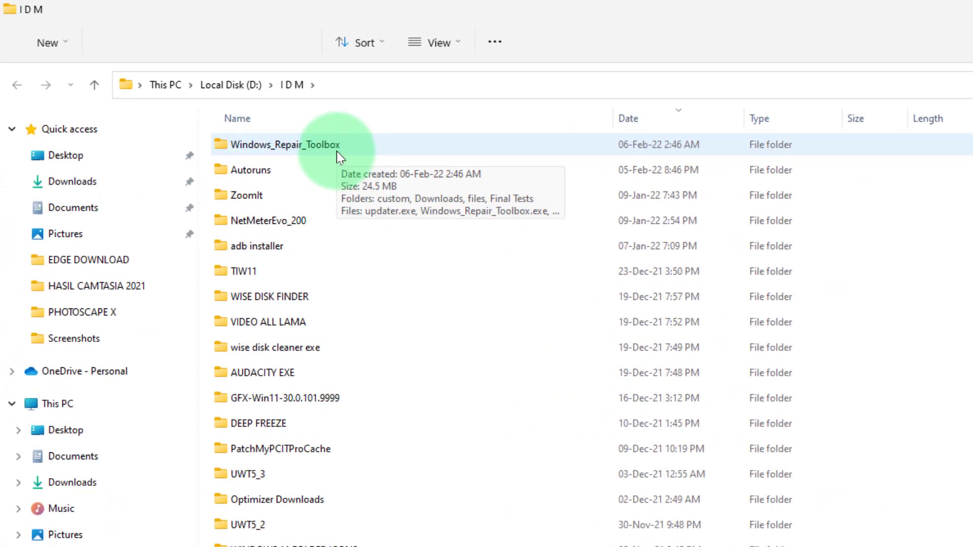
- Run Windows_Repair_Toolbox.exe from the Windows_Repair_Toolbox folder and start it in its normal mode
double_click(337, 151)
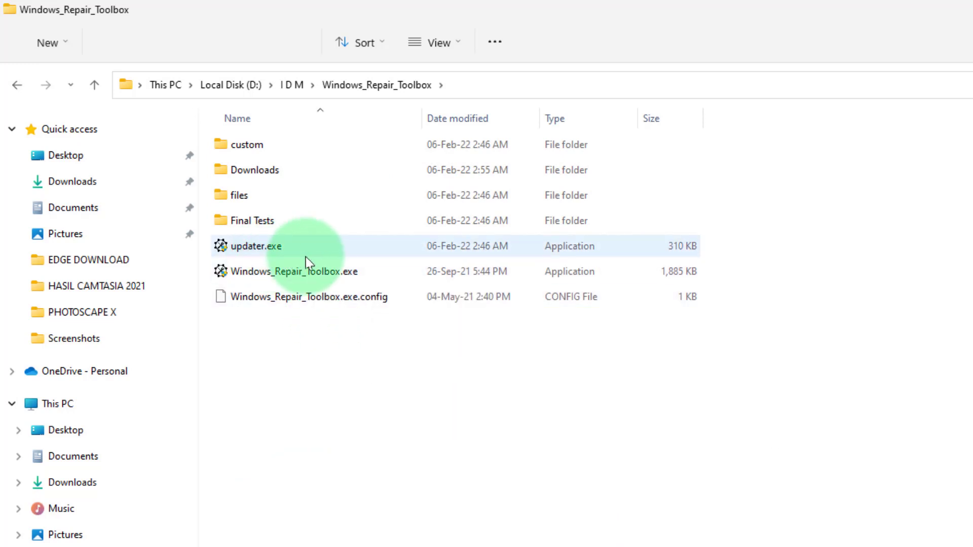
click(348, 274)
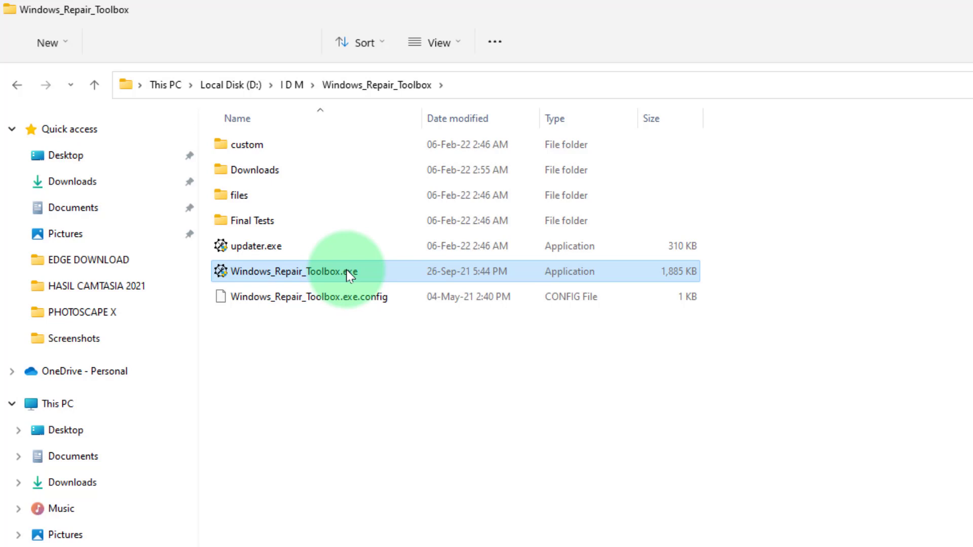
double_click(349, 274)
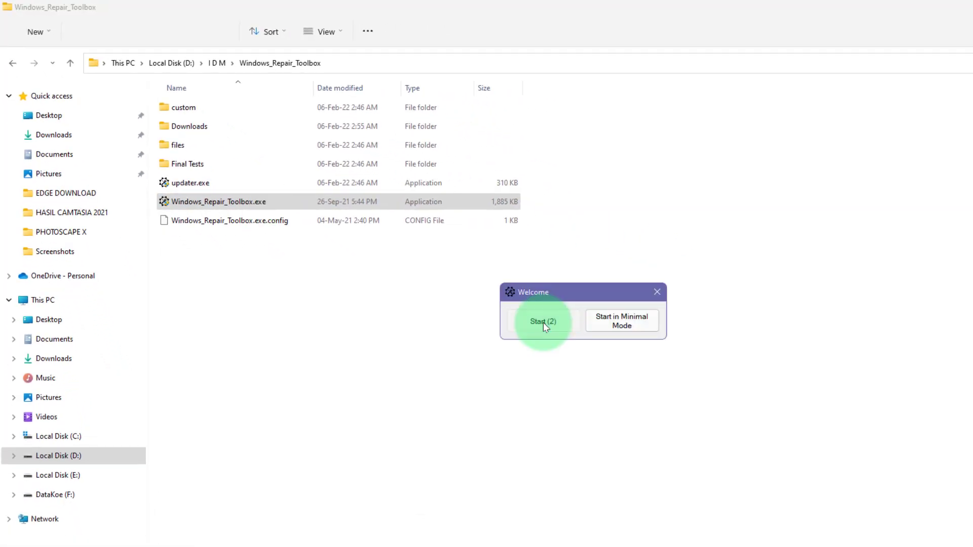
click(541, 323)
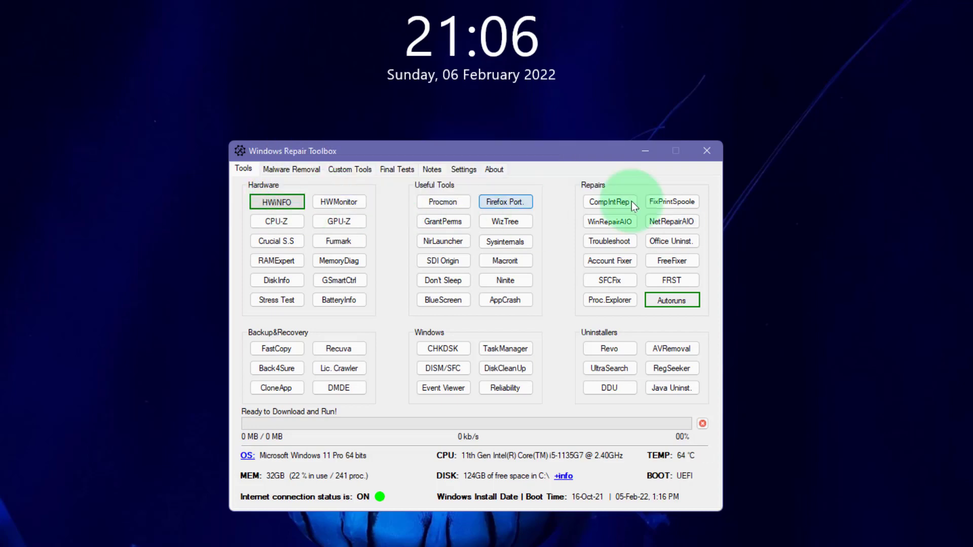
- Look through the Tools, Malware Removal, Custom Tools and Final Tests categories, and return to the Tools overview
click(282, 214)
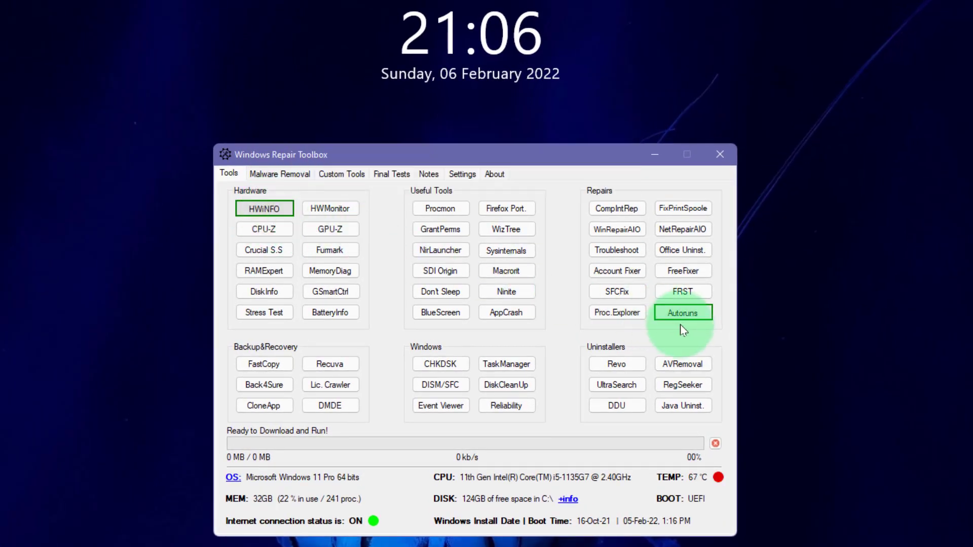
click(681, 314)
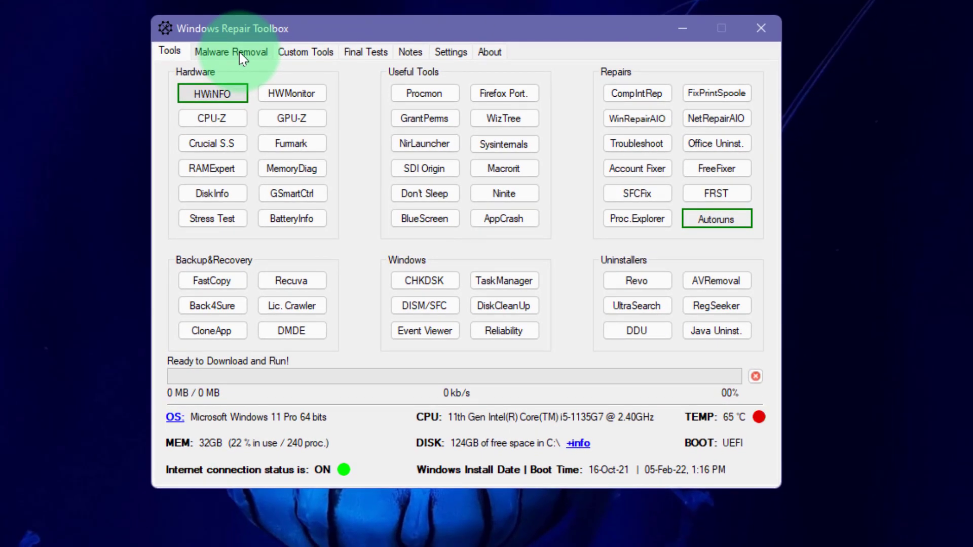
click(241, 53)
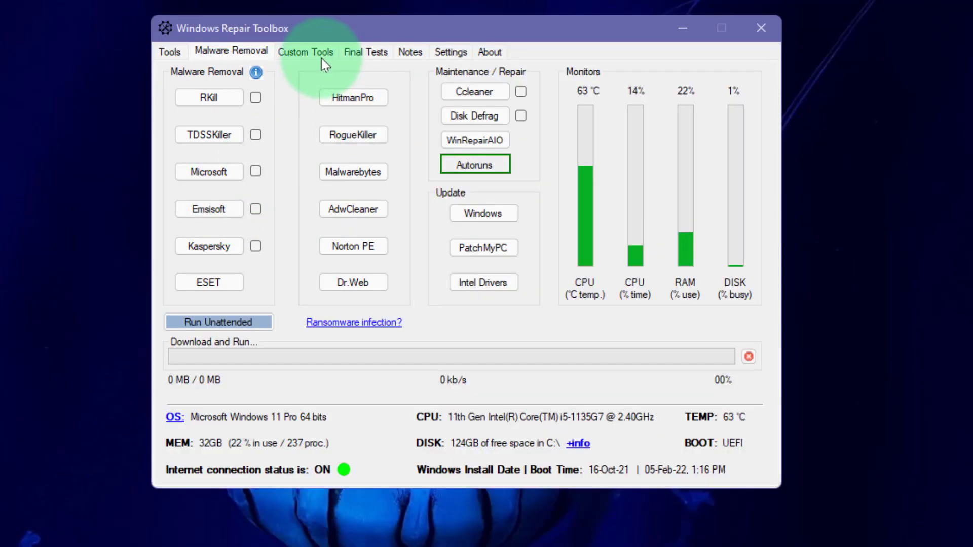
click(322, 54)
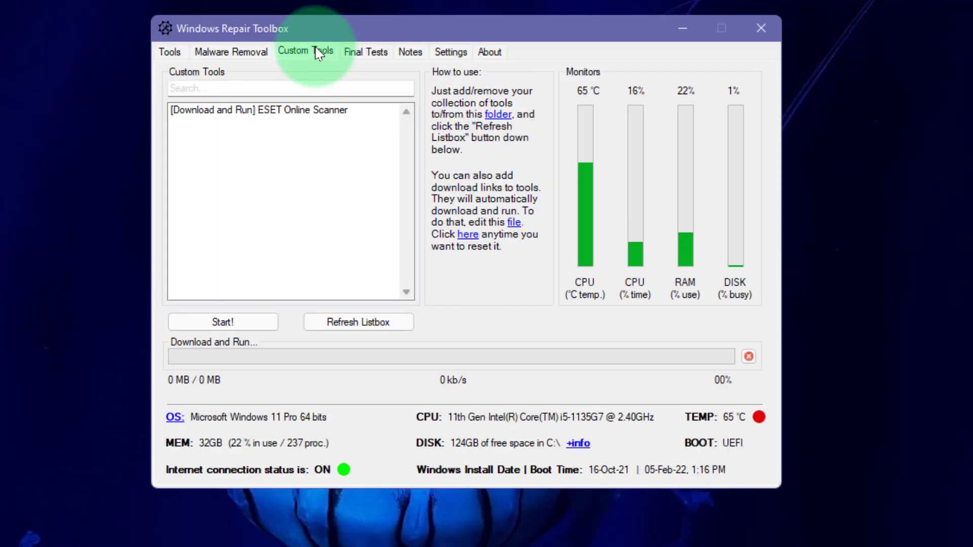
click(358, 54)
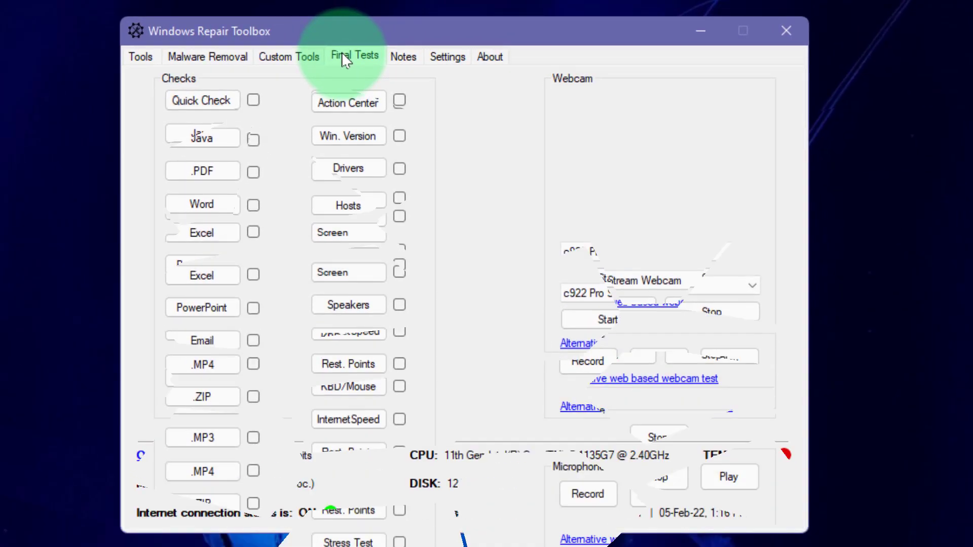
click(147, 54)
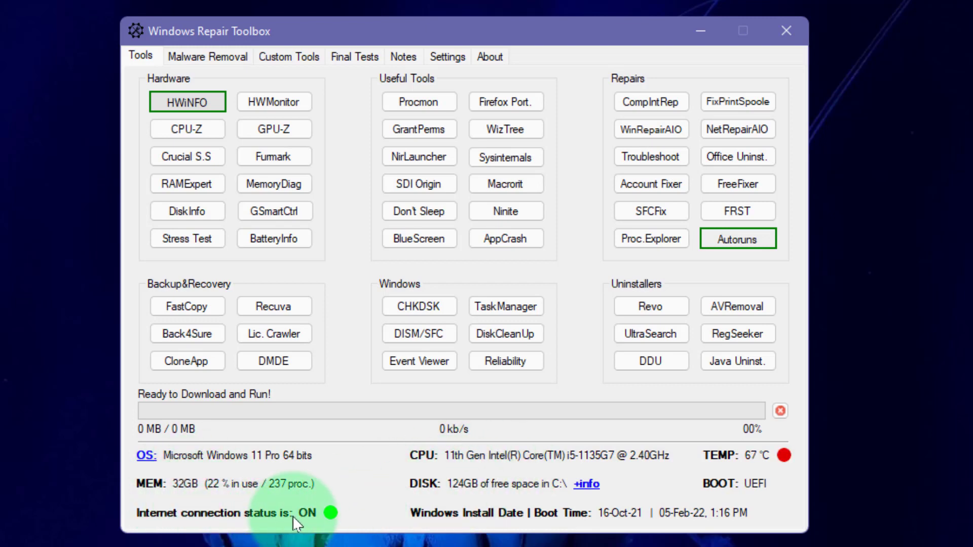
- Read the HWiNFO and CPU-Z descriptions, launch CPU-Z from the Hardware group, and minimize the toolbox window
mouse_move(313, 516)
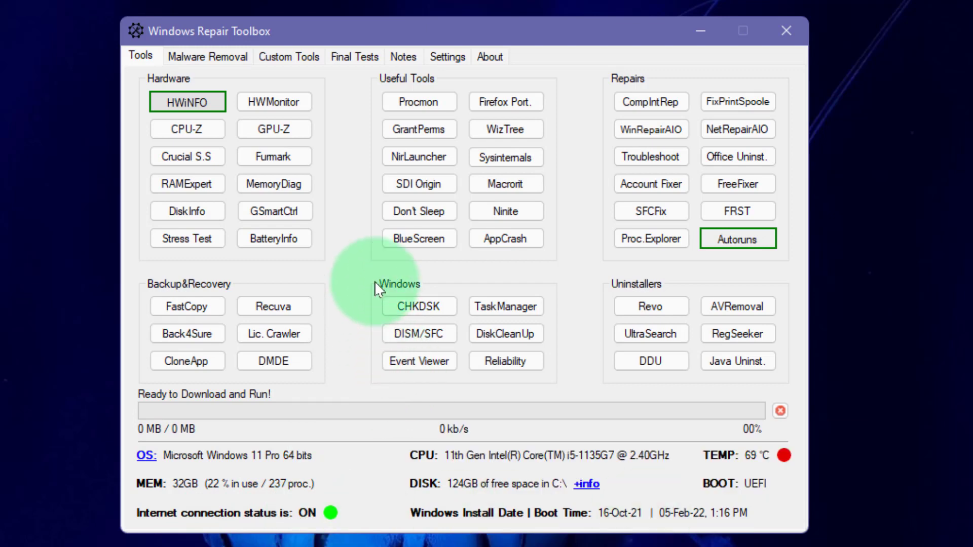
mouse_move(192, 107)
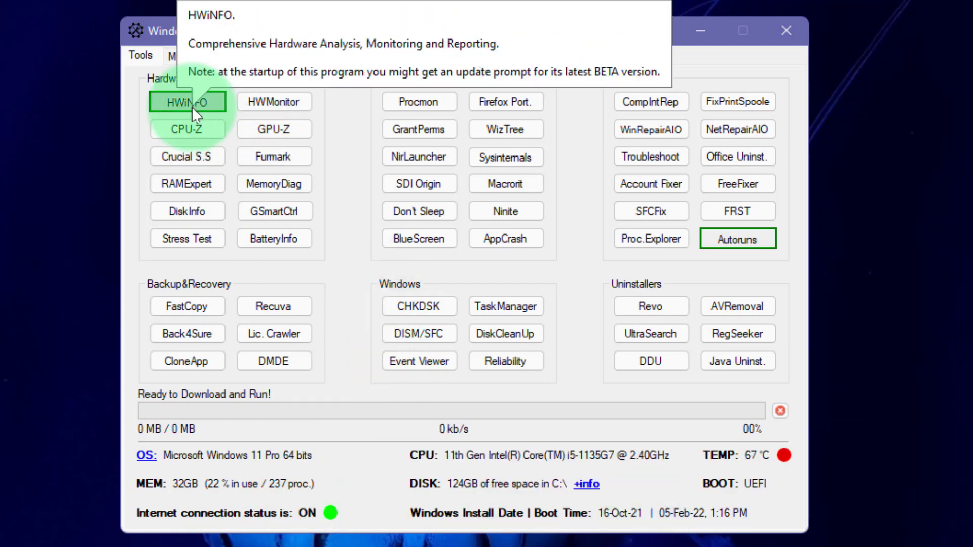
mouse_move(196, 129)
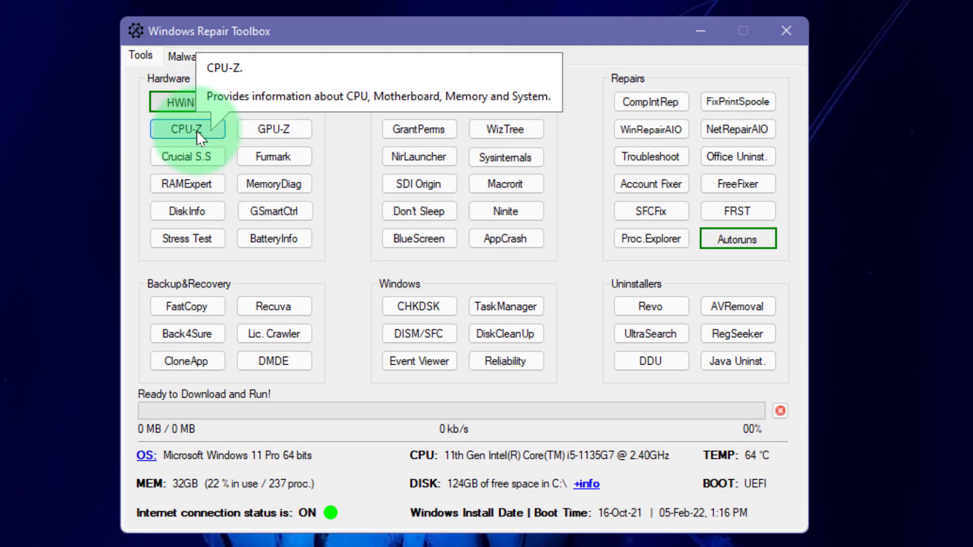
click(196, 130)
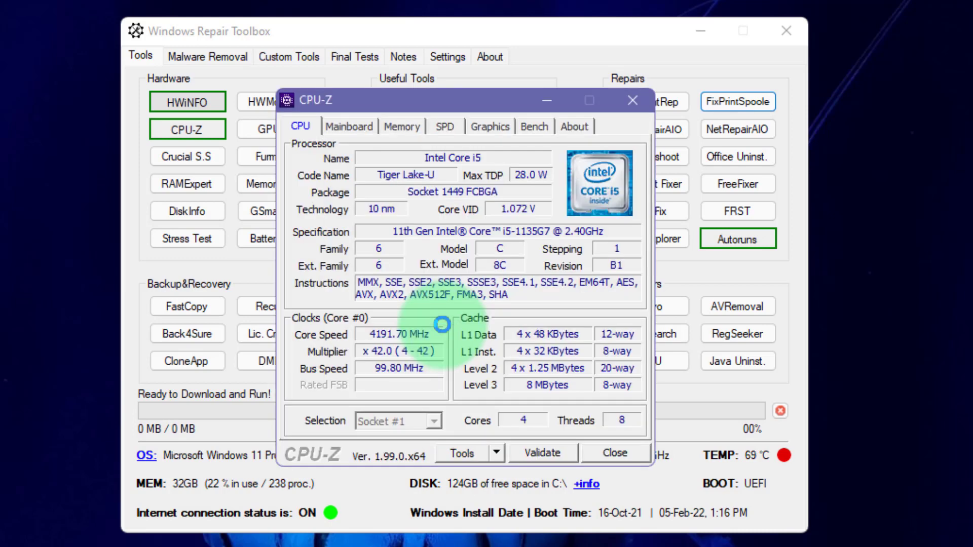
click(709, 36)
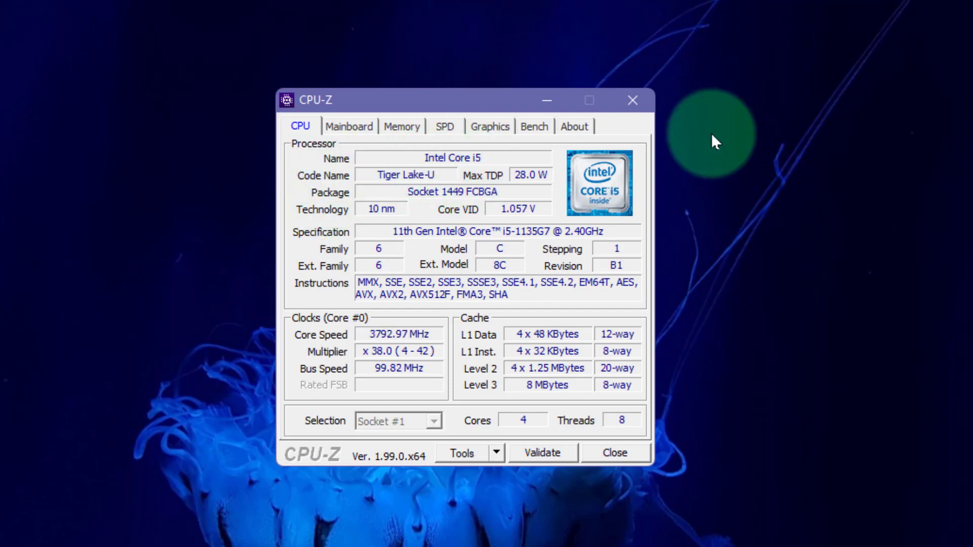
- Examine the graphics and memory details in CPU-Z, and close the program
click(482, 120)
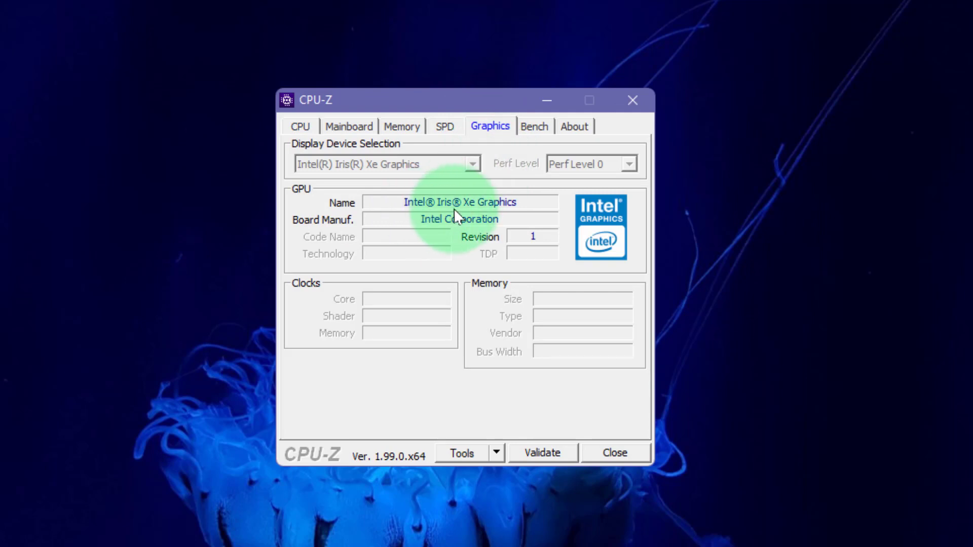
click(412, 126)
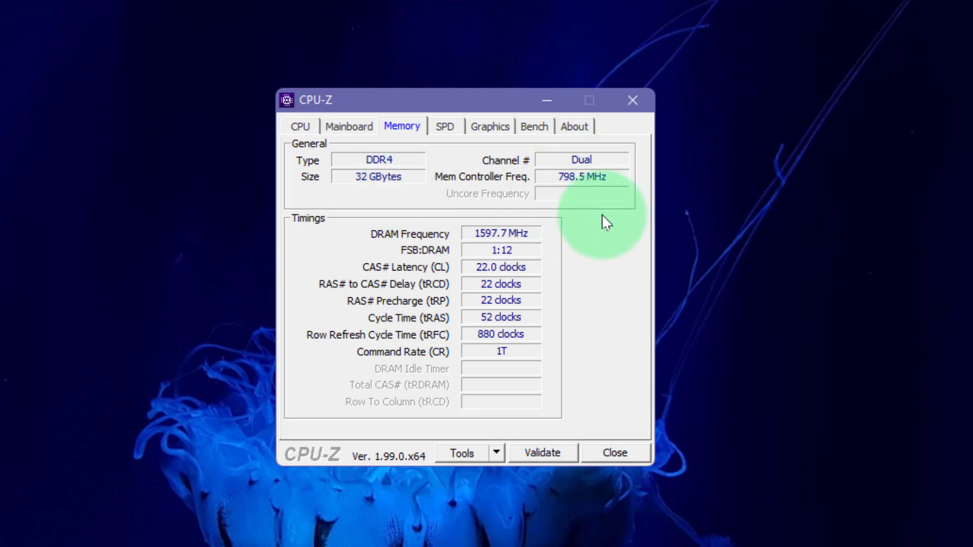
click(615, 452)
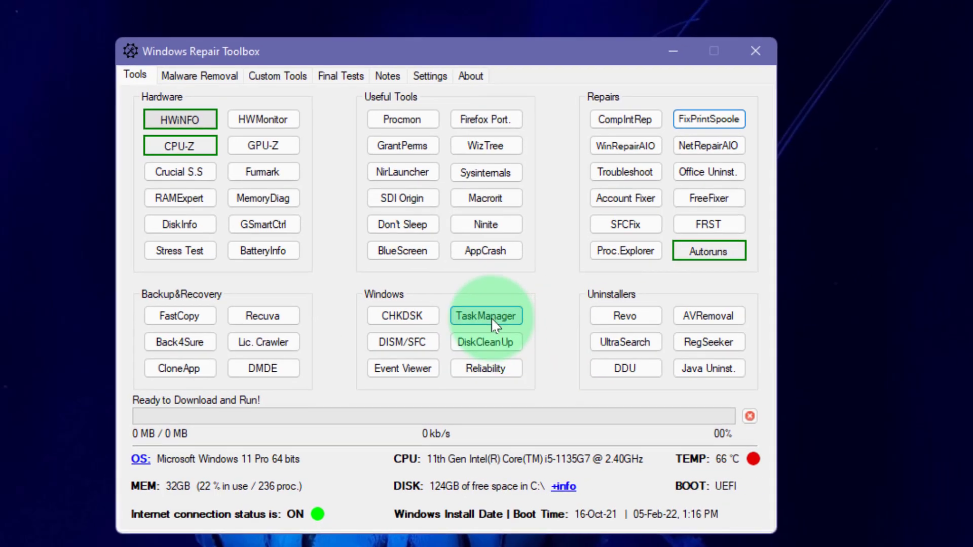
- Open Task Manager and Event Viewer in turn from the Windows group, closing each one after viewing it
click(505, 306)
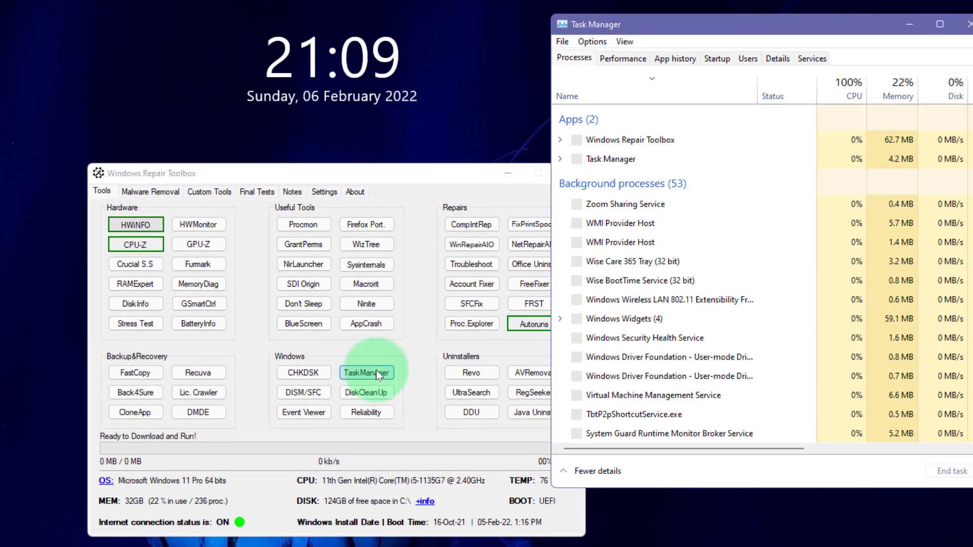
click(967, 23)
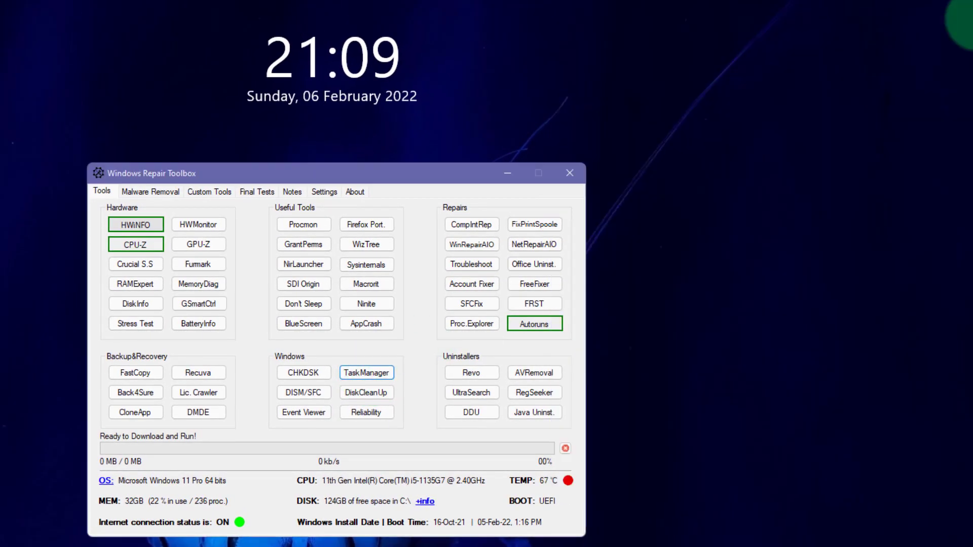
click(313, 417)
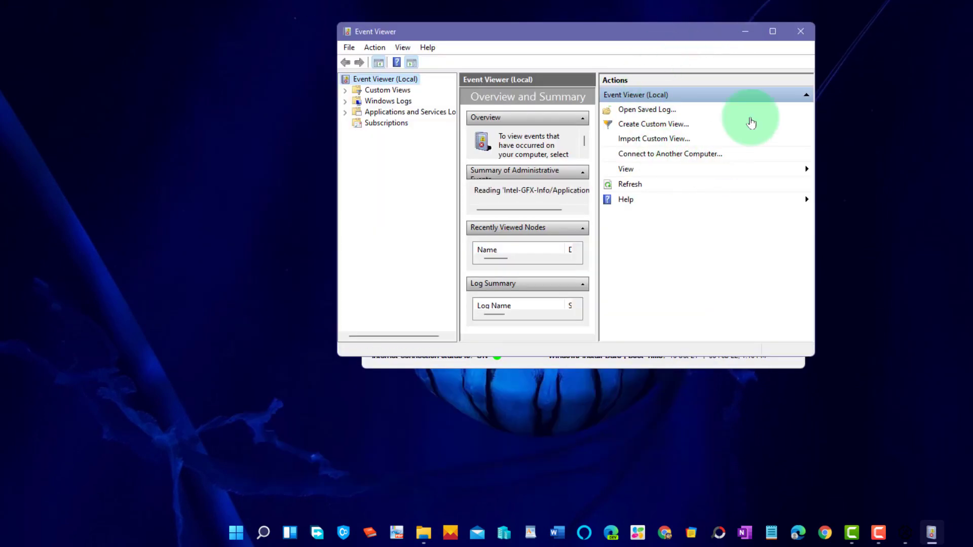
click(801, 31)
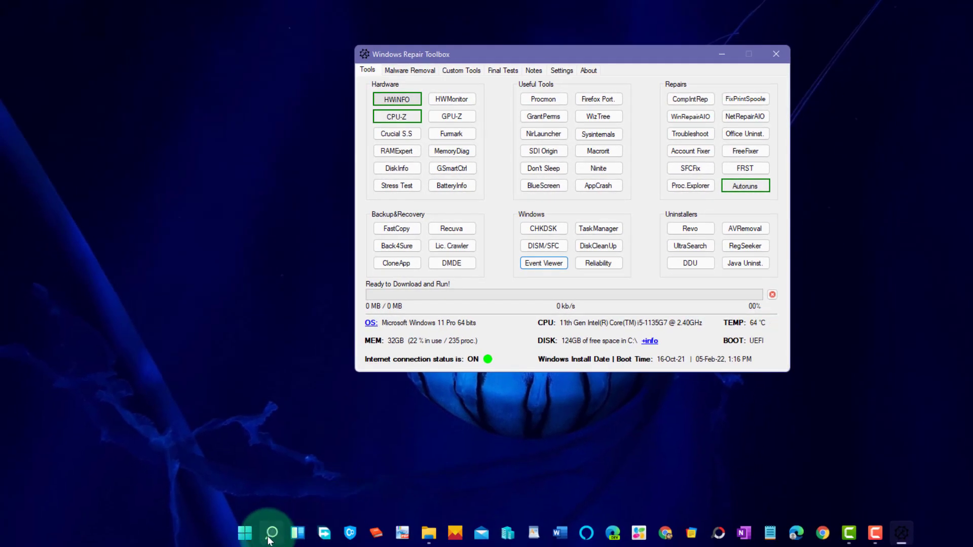
- Search Windows for "revo" to check for an installed Revo Uninstaller, and return to the toolbox
click(272, 533)
text(revo)
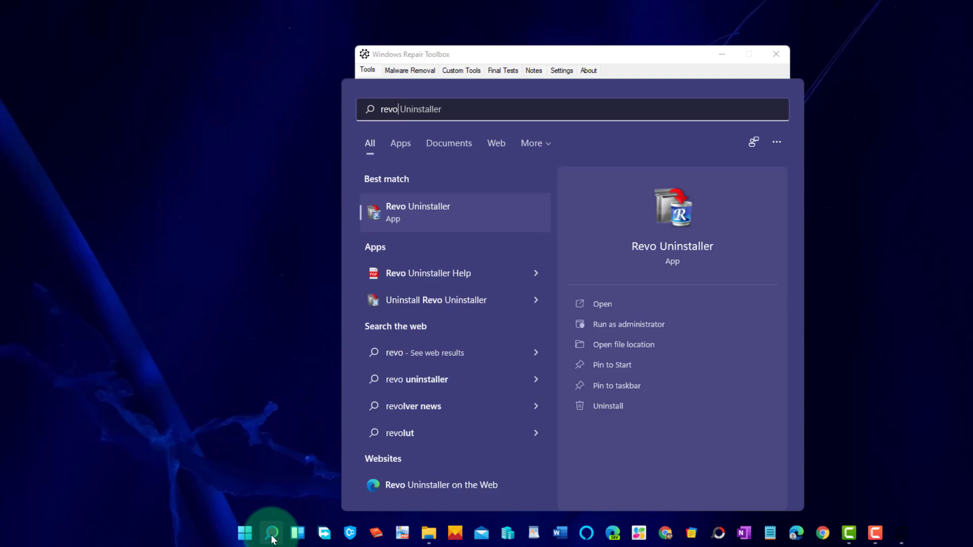
key(Escape)
click(681, 225)
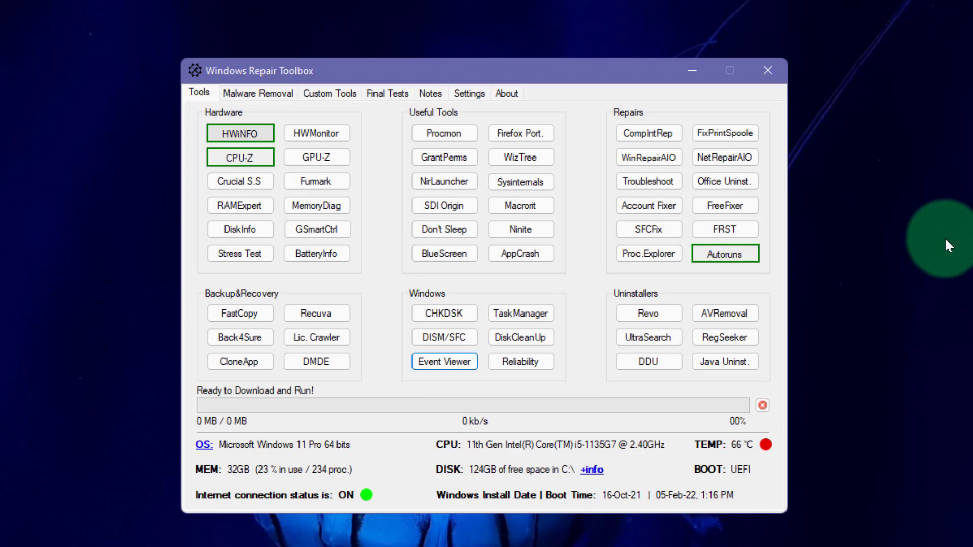
- Open the Windows troubleshooting settings through the Troubleshoot tool in the Repairs group
click(661, 181)
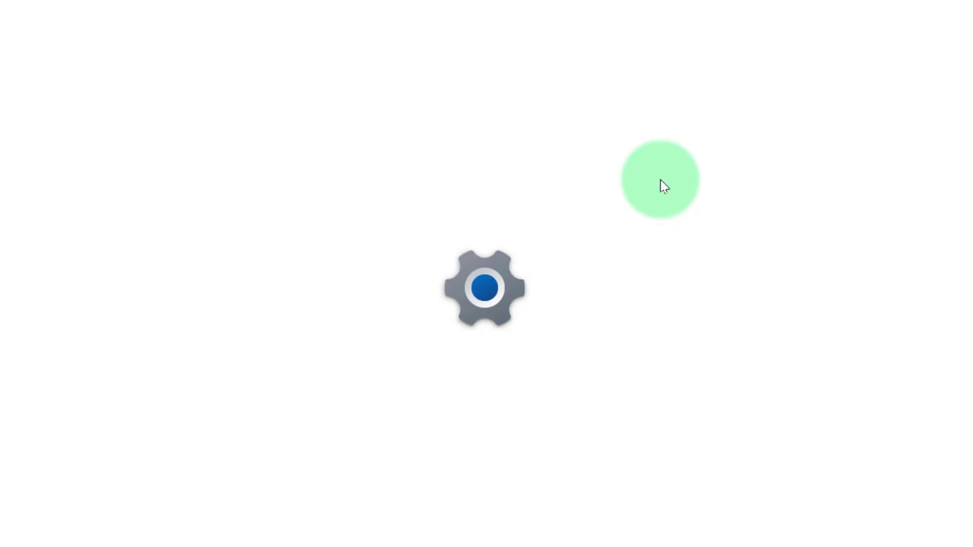
click(280, 229)
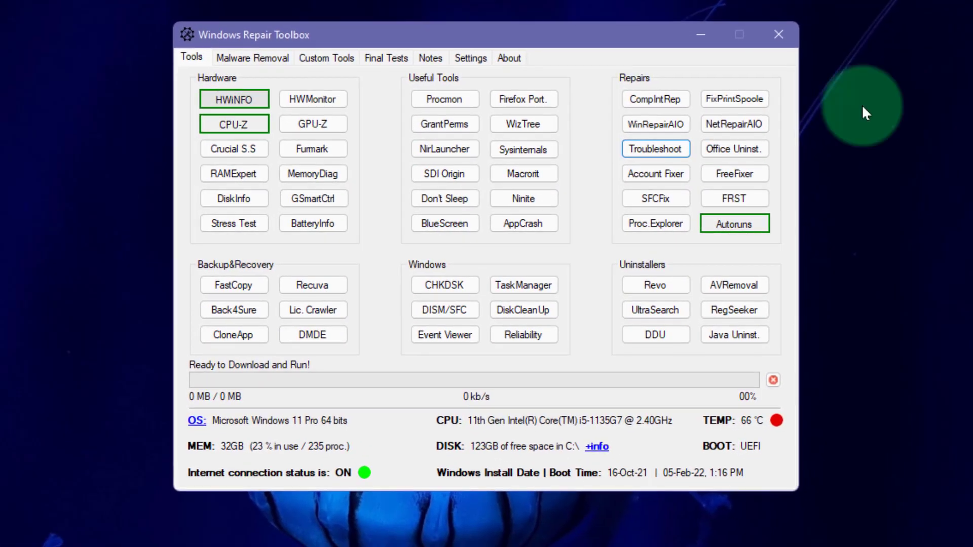
- Review the Malware Removal tools and launch HitmanPro from them
click(280, 69)
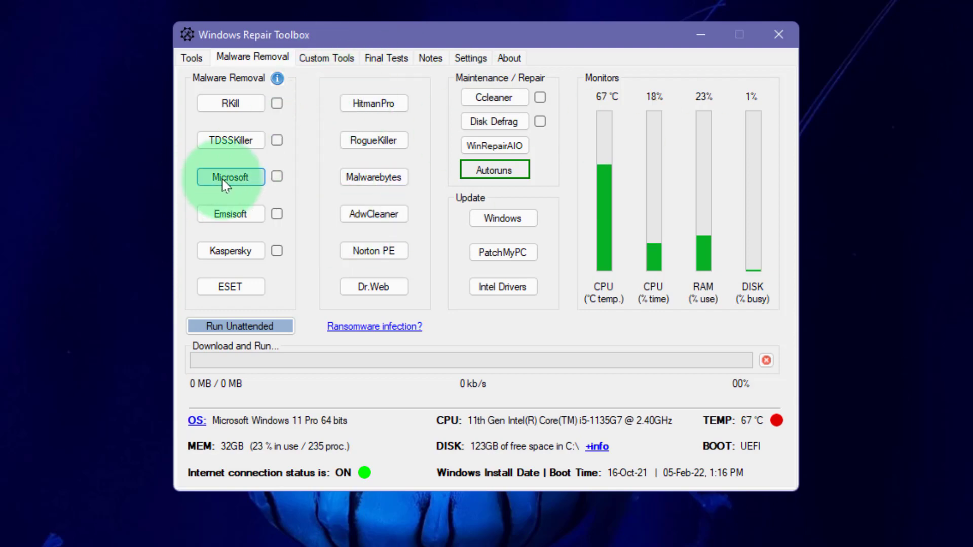
mouse_move(232, 259)
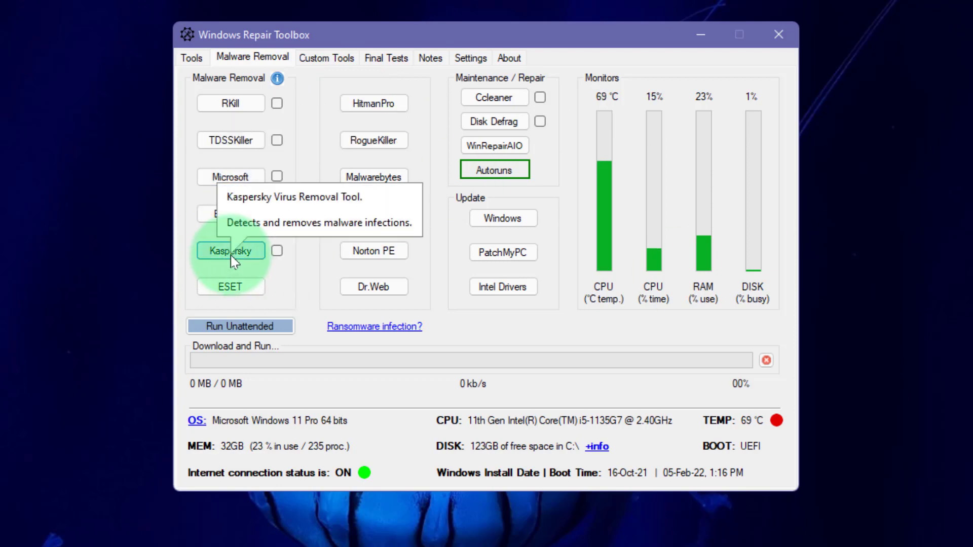
click(393, 108)
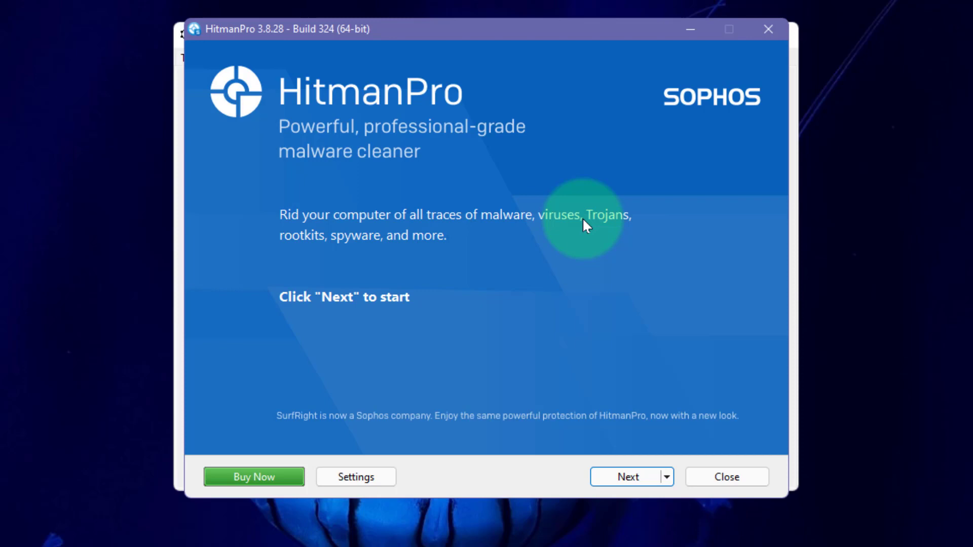
- Close HitmanPro and select the ESET Online Scanner entry in the toolbox's Custom Tools list
click(740, 478)
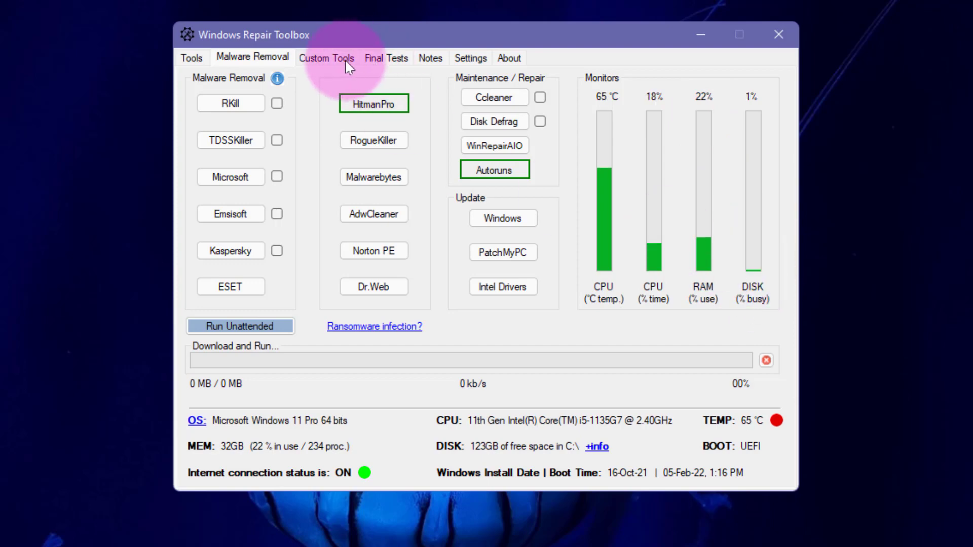
click(328, 58)
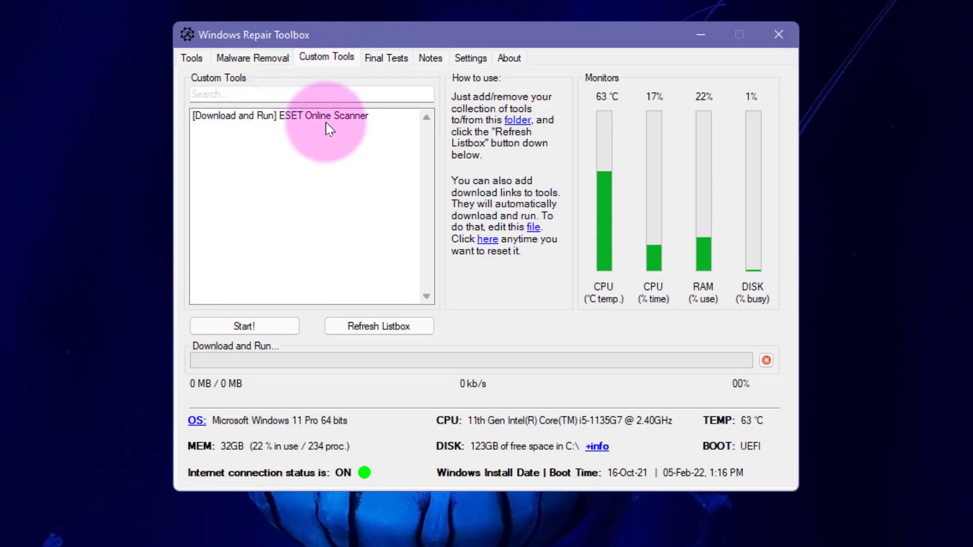
click(294, 121)
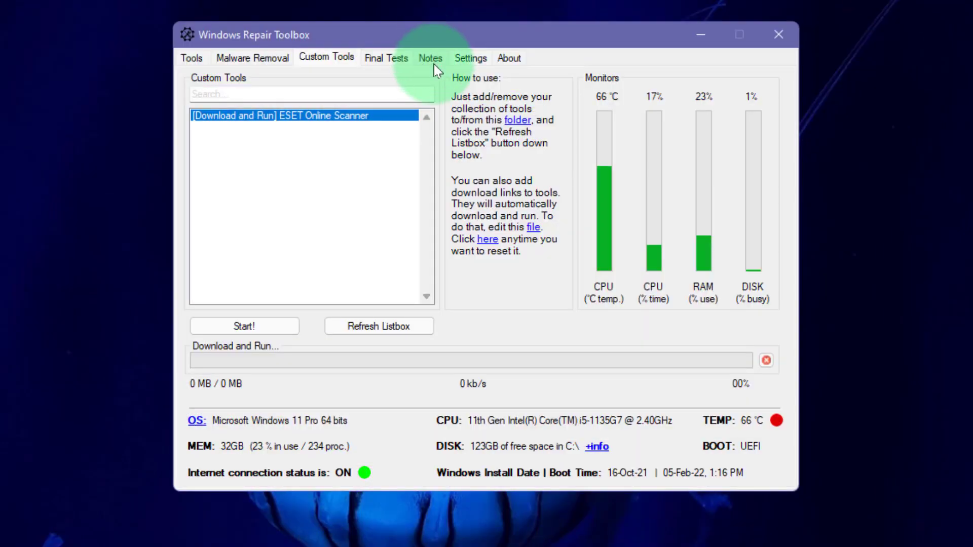
- Write the note "saya sudah download hitman pro." in the toolbox's Notes
click(431, 59)
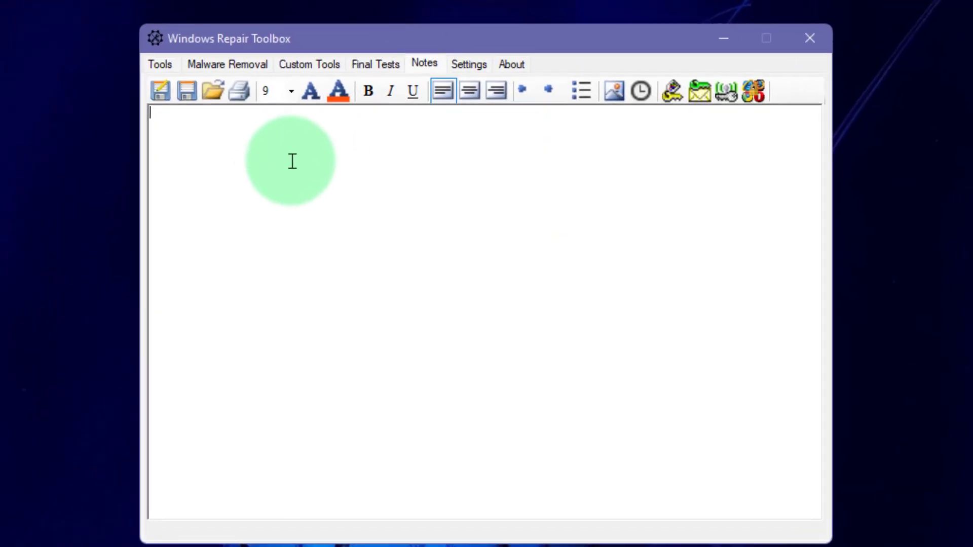
text(saya sudah donw)
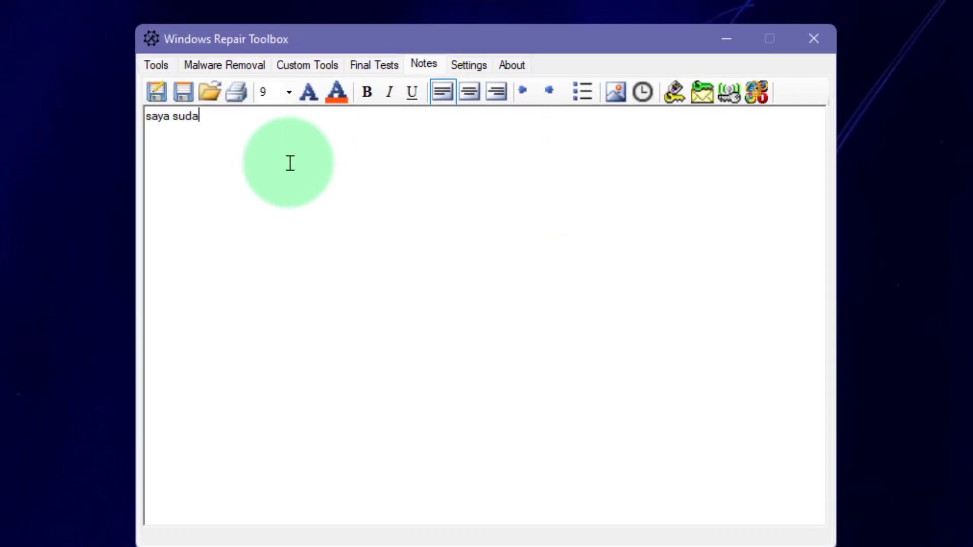
key(BackSpace)
key(BackSpace)
text(wnload hitman pro.)
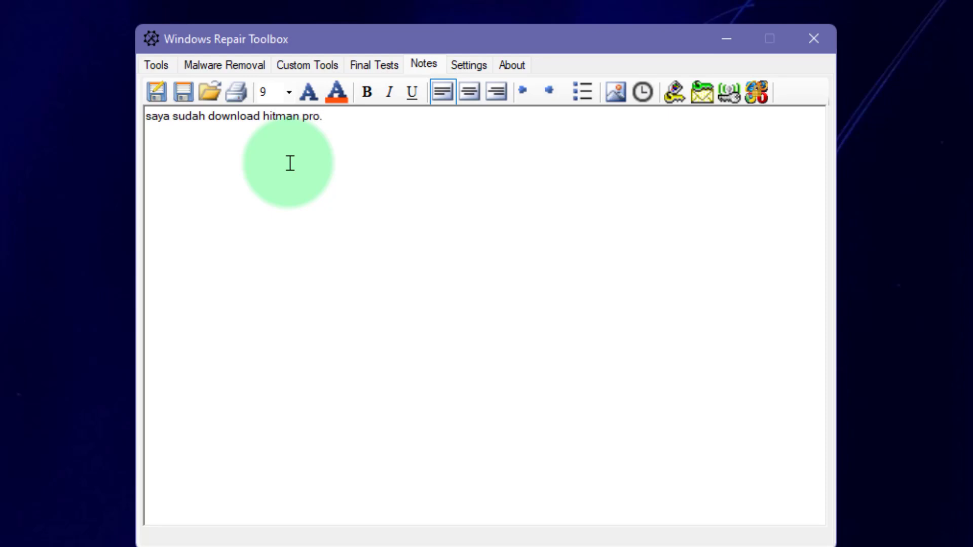
- Review the toolbox's settings for monitors, unattended mode, branding and updates, and return to the main tools overview
click(469, 65)
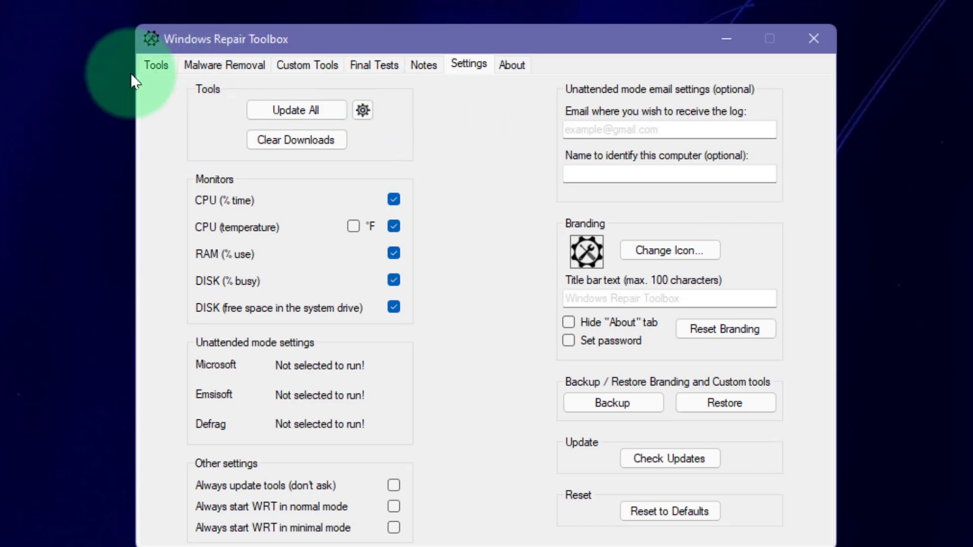
click(152, 66)
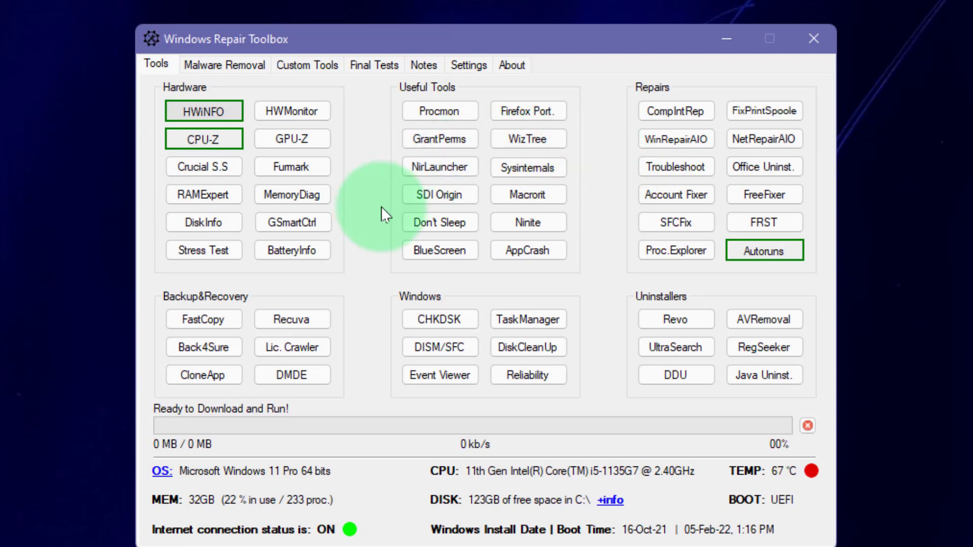